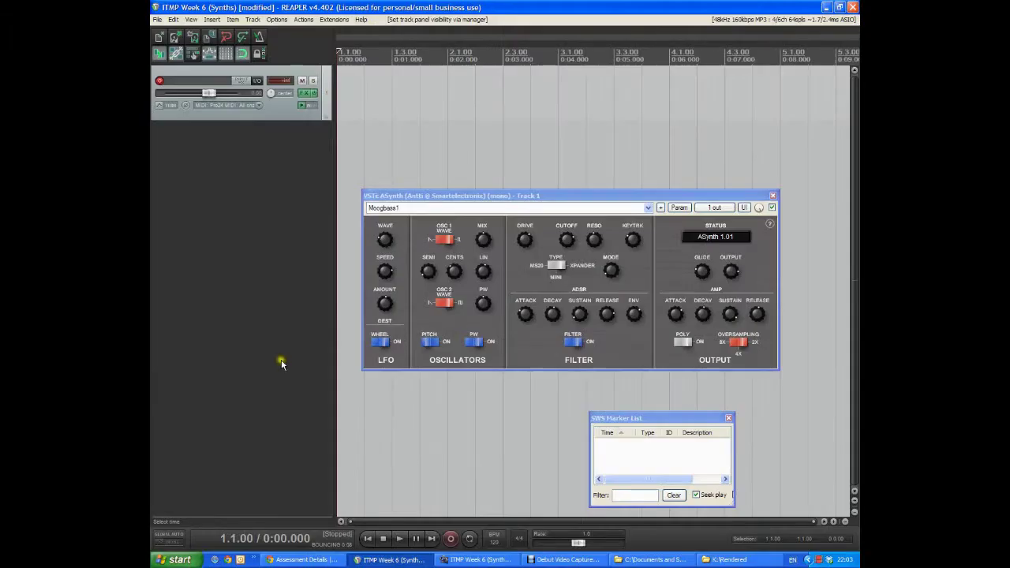
- Sweep ASynth's filter cutoff between extremes, settle near 398 Hz, then check the filter mode
left_click(283, 275)
left_click(439, 346)
left_click(570, 241)
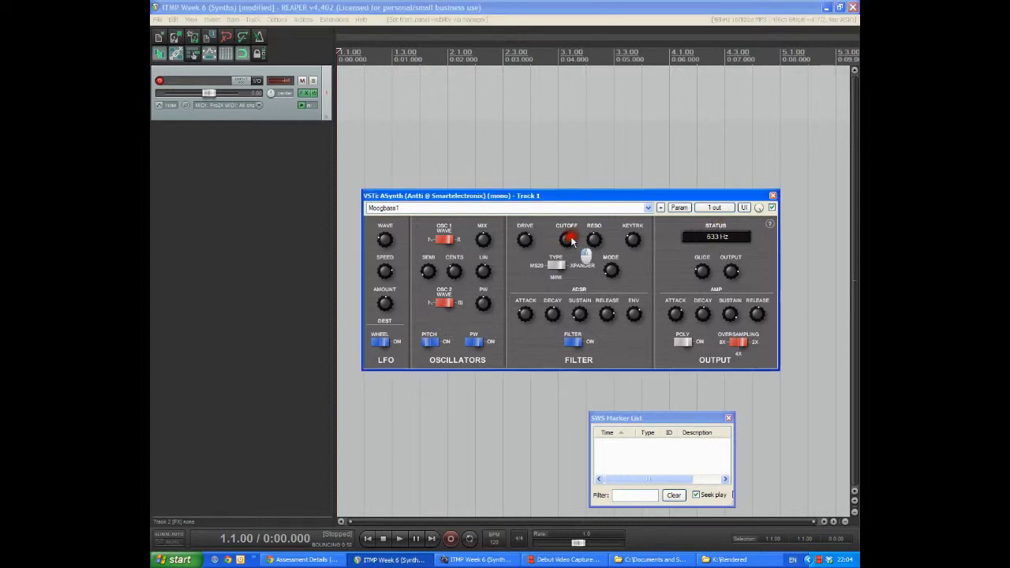
scroll(572, 245, "down", 3)
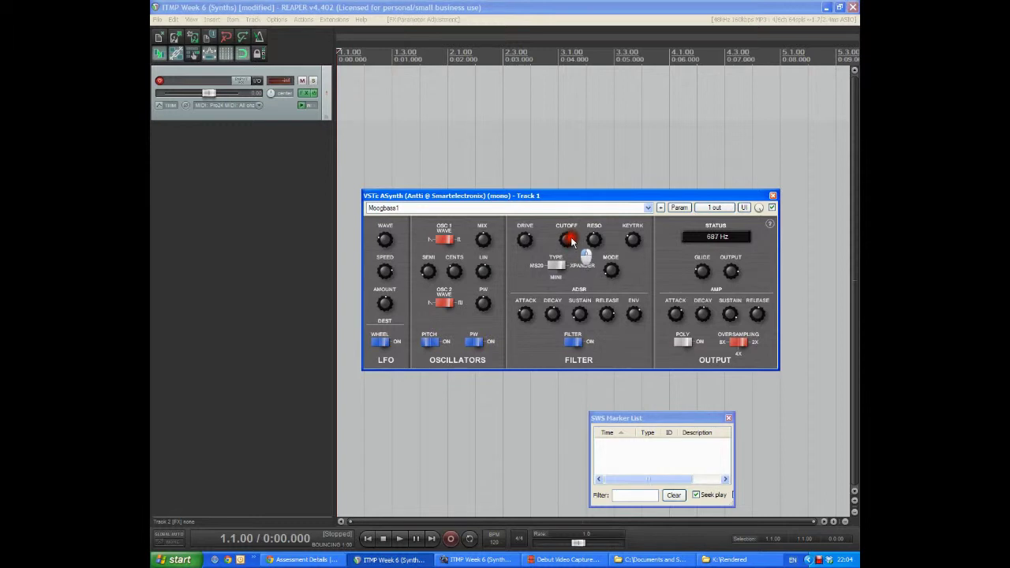
scroll(572, 244, "up", 5)
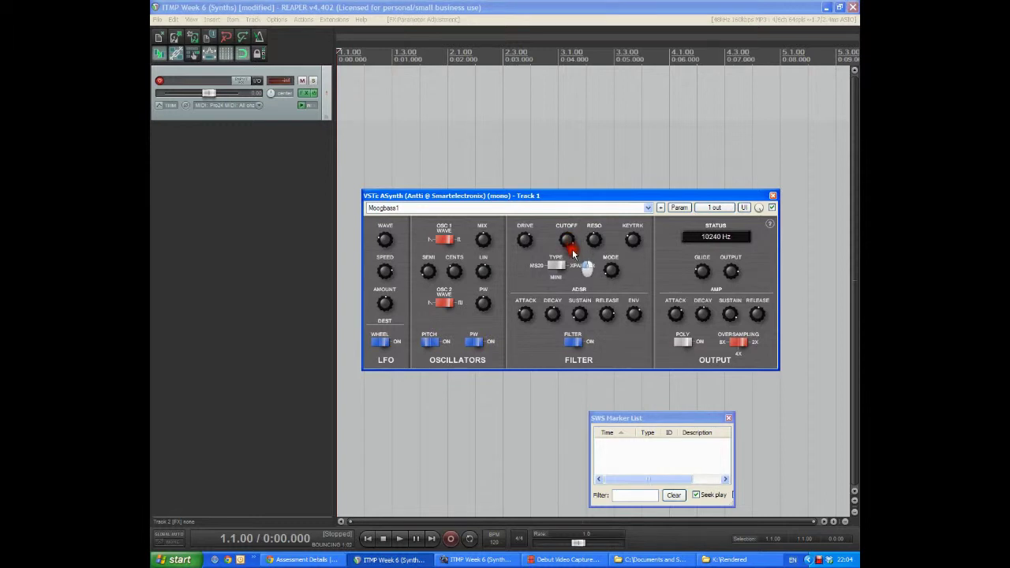
scroll(572, 252, "down", 2)
scroll(572, 254, "down", 3)
scroll(570, 256, "down", 3)
scroll(570, 259, "down", 2)
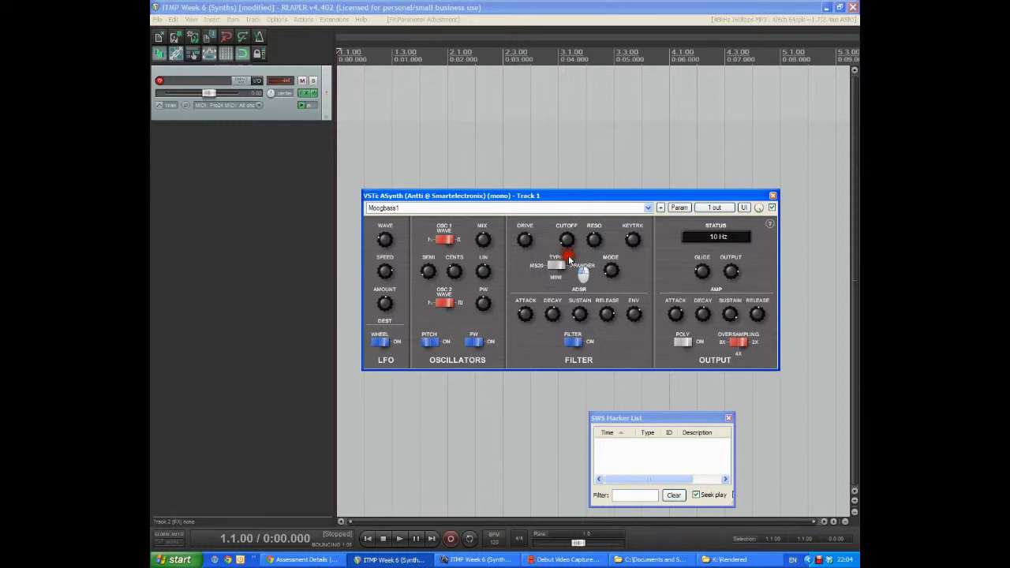
scroll(563, 228, "up", 3)
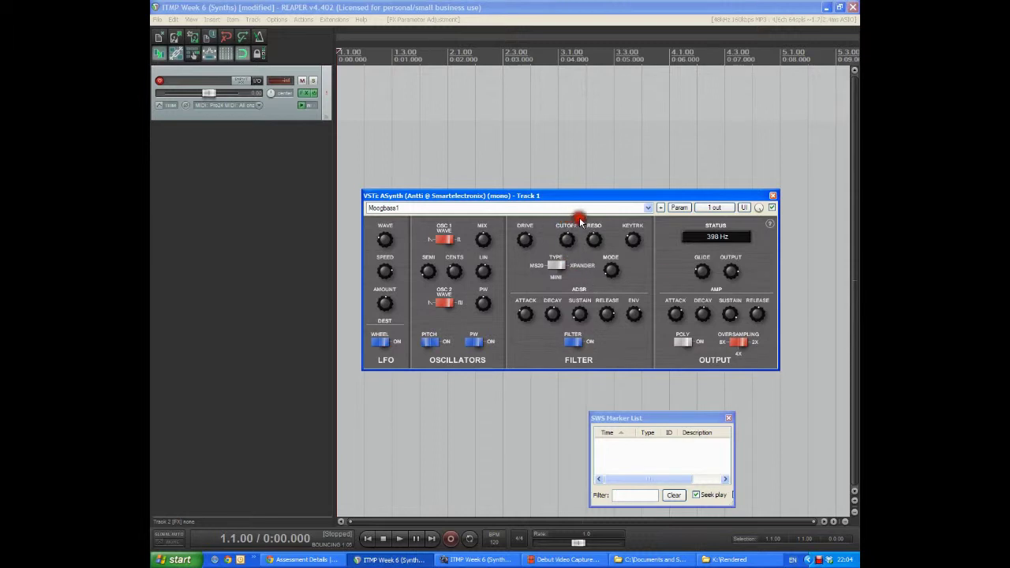
left_click(611, 273)
- Nudge ASynth's OUTPUT to about 13.1 dB, tweak GLIDE, and pull Track 1 volume to -13.6 dB
left_click_drag(731, 272, 735, 273)
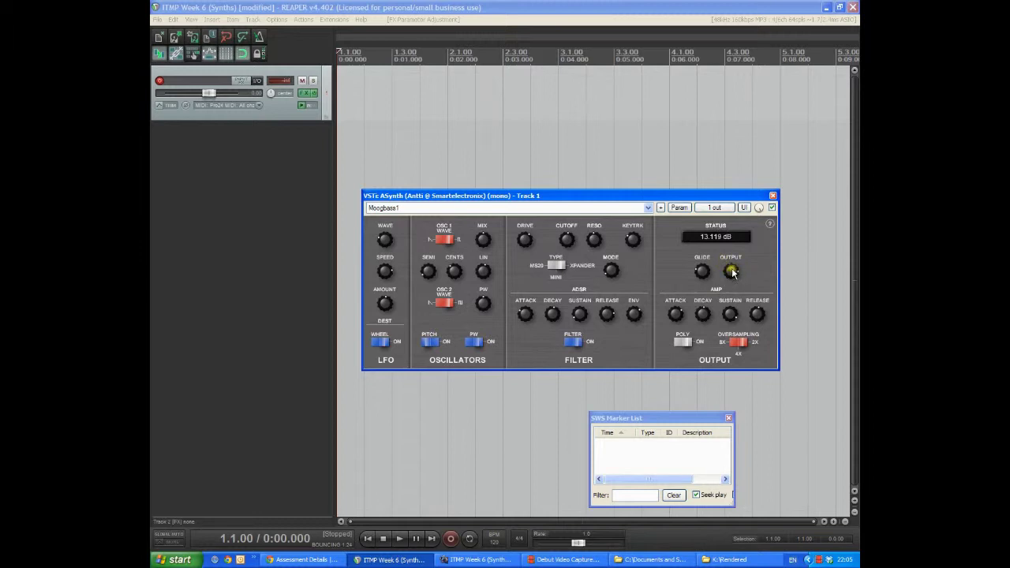
left_click_drag(702, 273, 703, 265)
left_click_drag(208, 93, 188, 93)
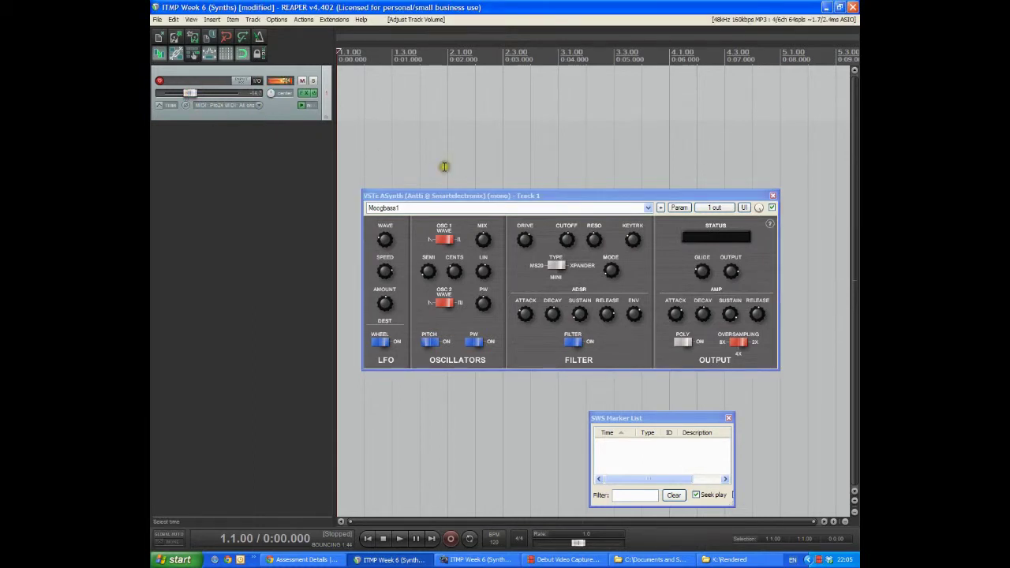
- Wheel ASynth's LFO SPEED knob down until STATUS reads 2.00 Hz
left_click(388, 274)
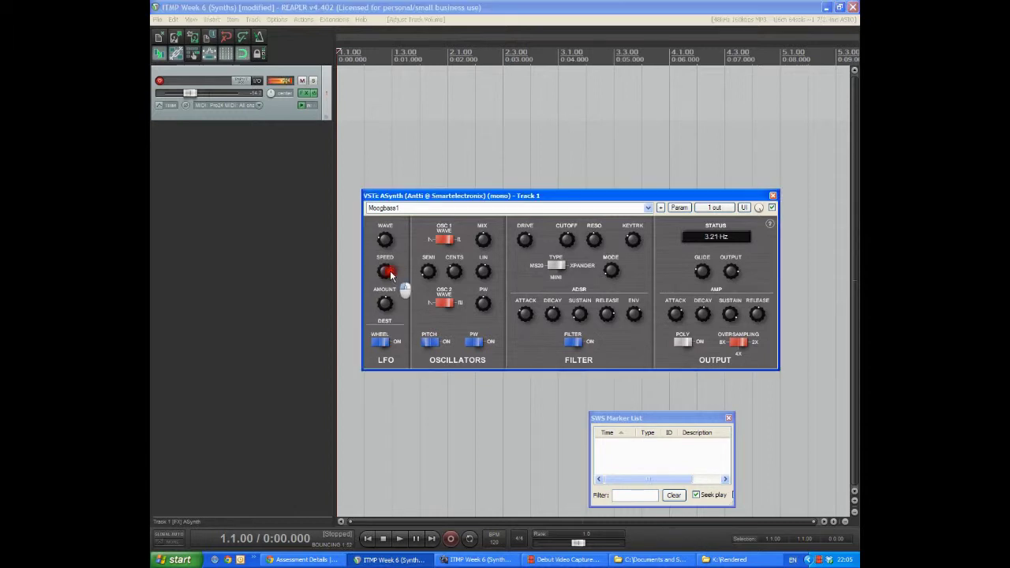
scroll(391, 273, "down", 2)
scroll(391, 274, "down", 2)
scroll(391, 274, "down", 2)
scroll(389, 272, "down", 2)
scroll(386, 269, "down", 2)
scroll(390, 275, "up", 10)
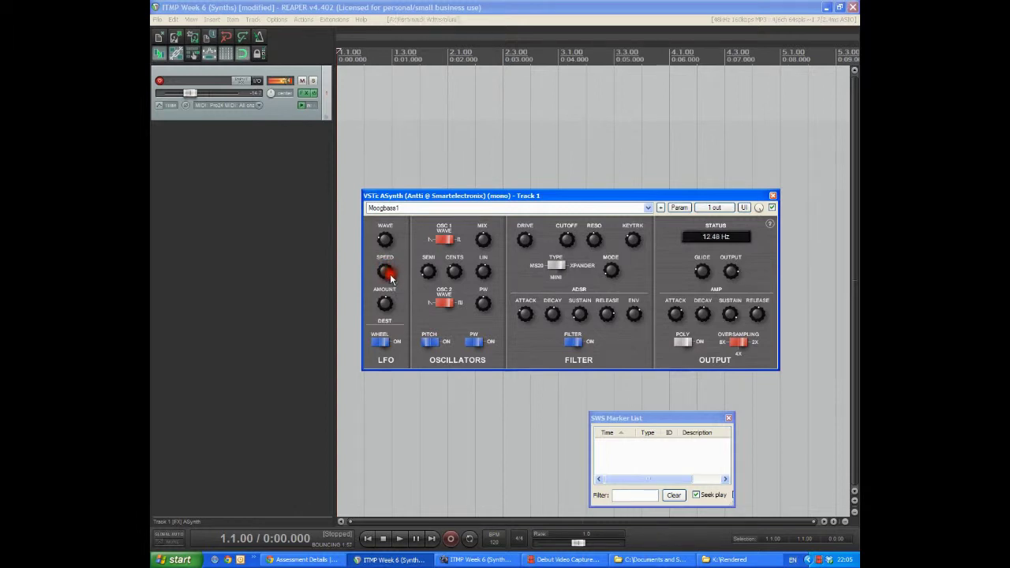
scroll(390, 276, "down", 2)
scroll(391, 278, "down", 2)
scroll(393, 280, "down", 2)
scroll(395, 281, "down", 2)
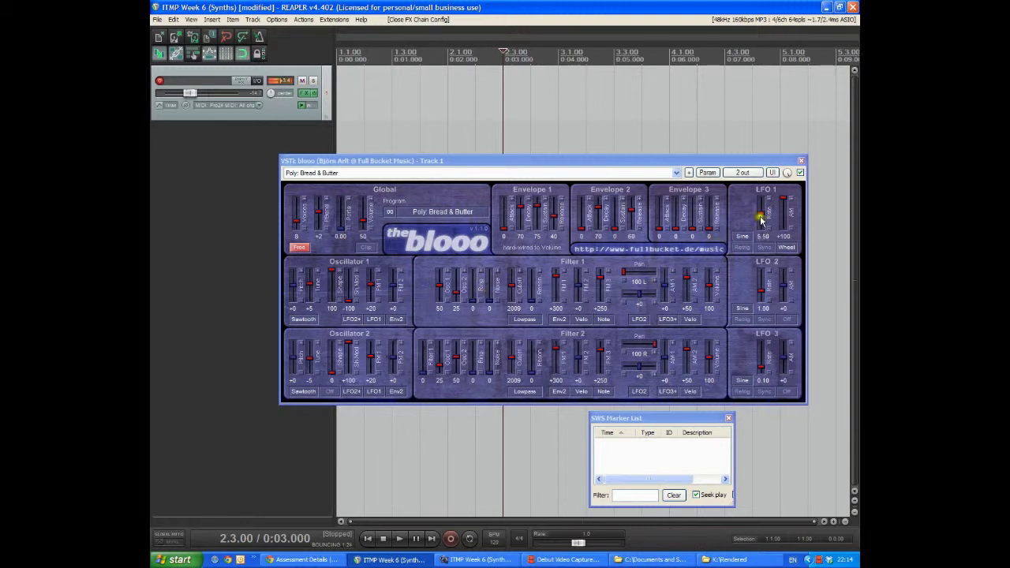
- Slow the blooo's LFO 1 rate, lower Oscillator 1's shape, and switch it to Pulse
left_click_drag(763, 218, 762, 217)
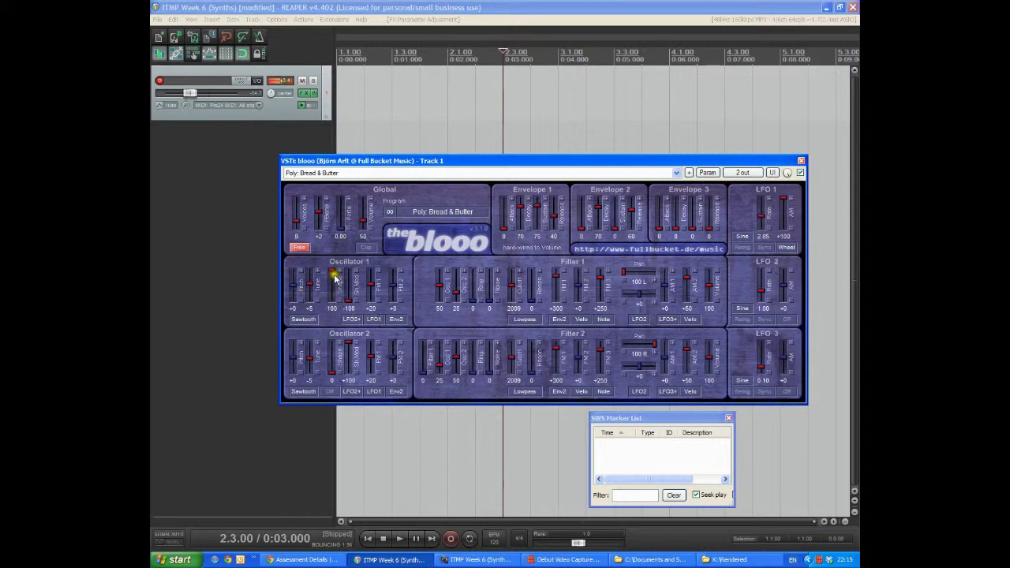
left_click_drag(334, 274, 333, 293)
left_click(303, 319)
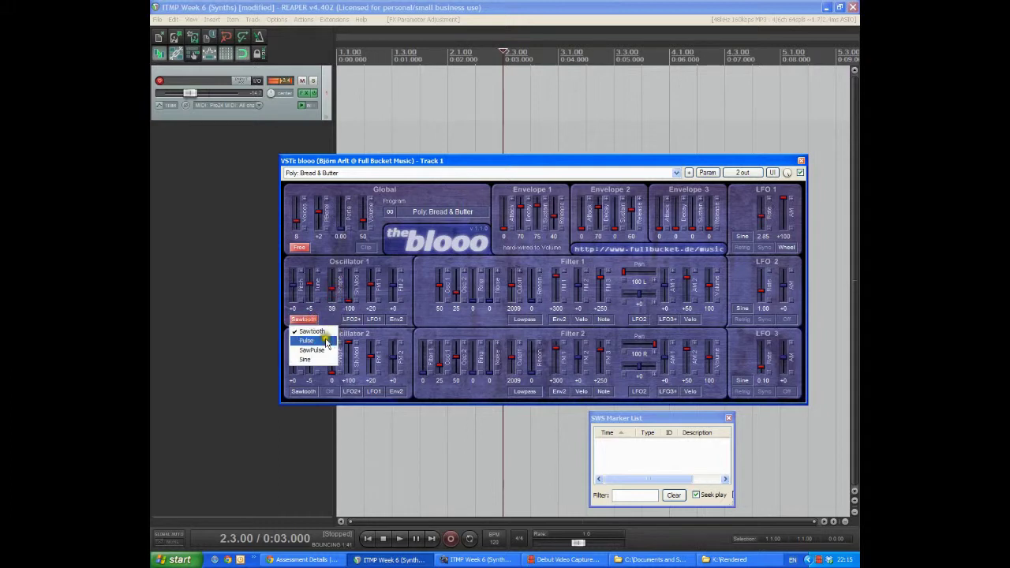
left_click(325, 340)
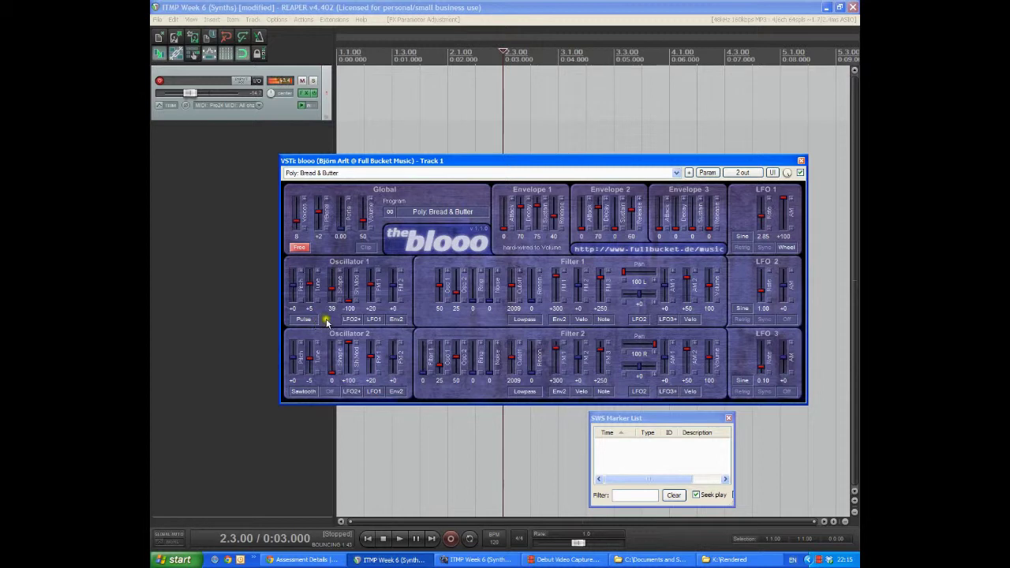
- Check Oscillator 1's modulation sources without changing them, then raise Filter 1 resonance
left_click(378, 319)
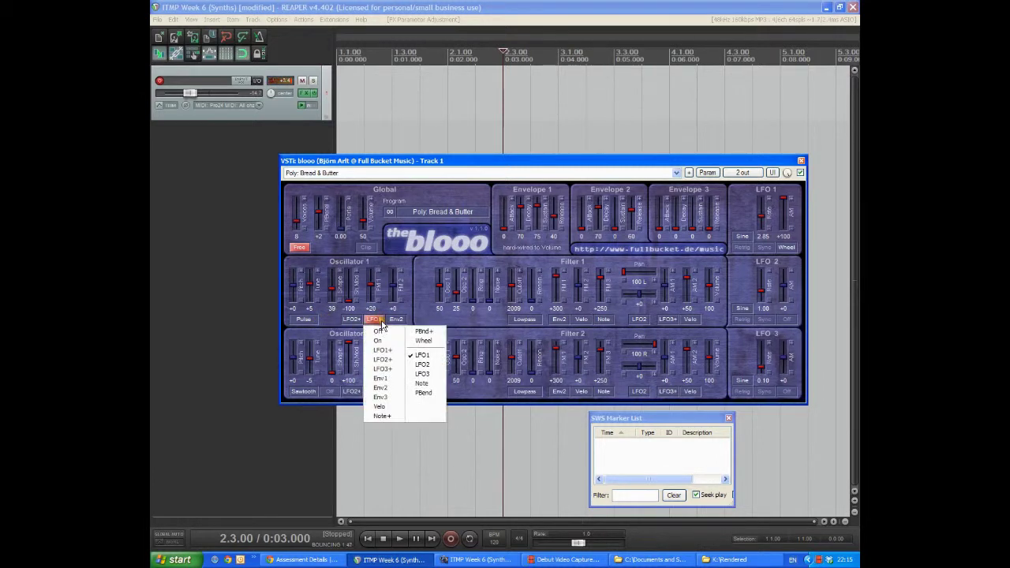
left_click(327, 315)
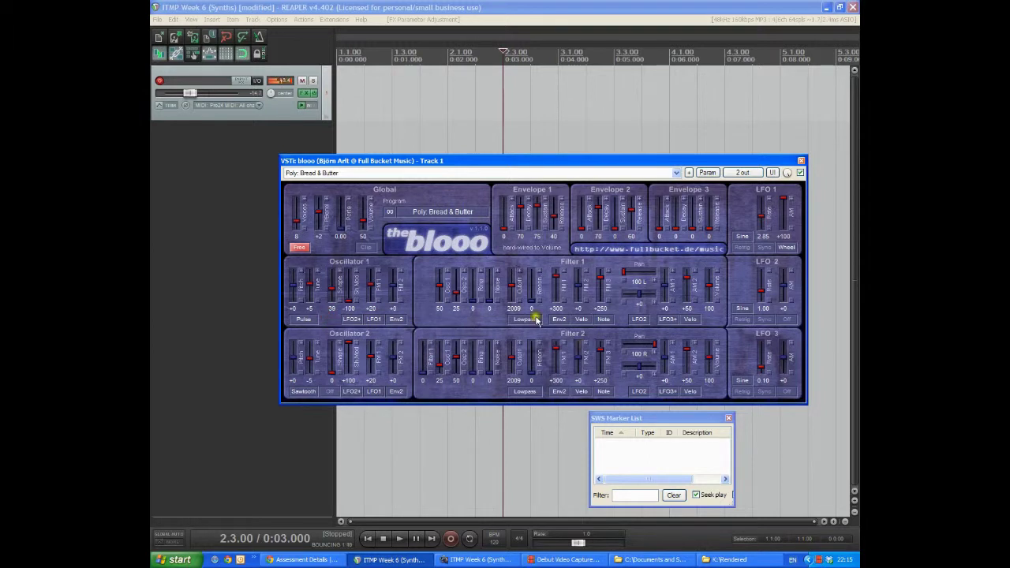
left_click(520, 289)
left_click_drag(533, 304, 537, 285)
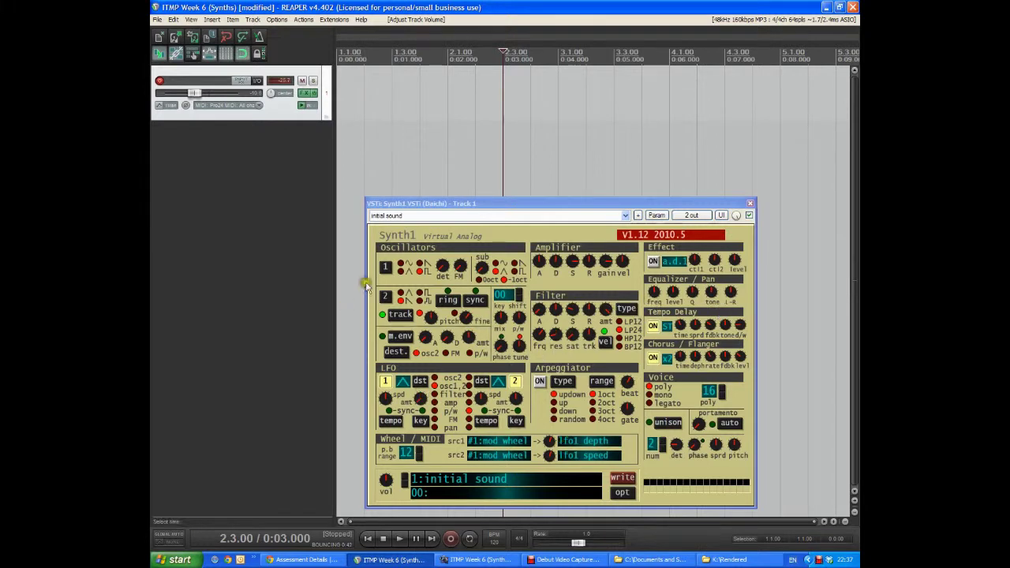
- Nudge the Synth1 plugin window slightly into position
left_click_drag(458, 207, 460, 204)
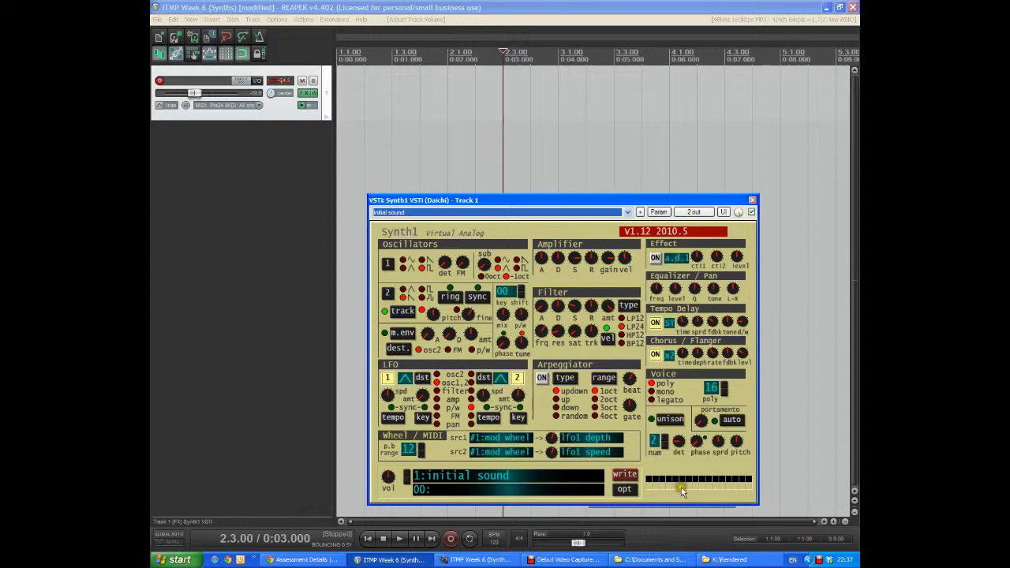
- Play a test note on Synth1's mini keyboard and try several Amplifier gain levels
left_click(724, 481)
left_click(608, 260)
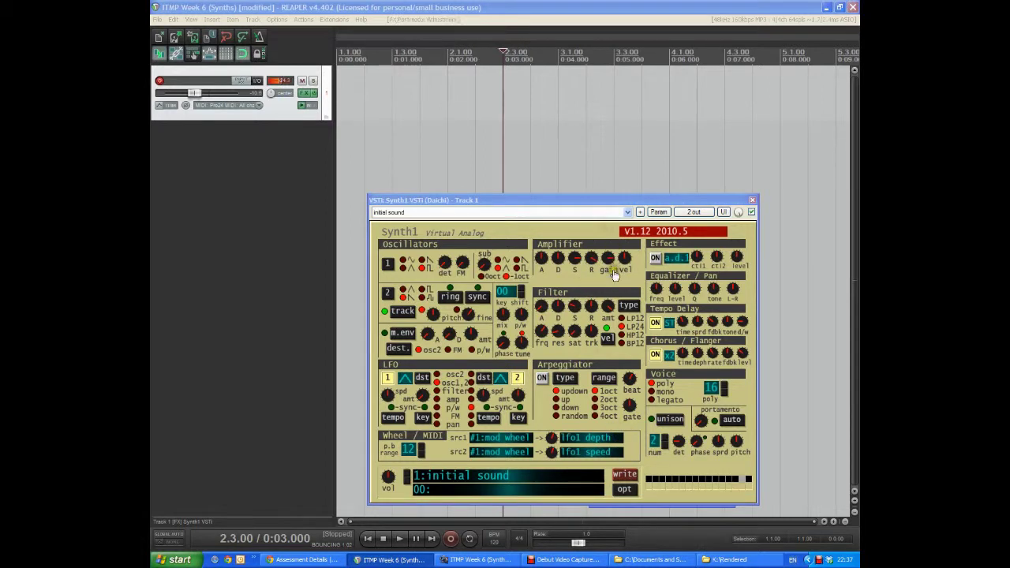
left_click_drag(608, 265, 608, 271)
left_click_drag(606, 261, 608, 262)
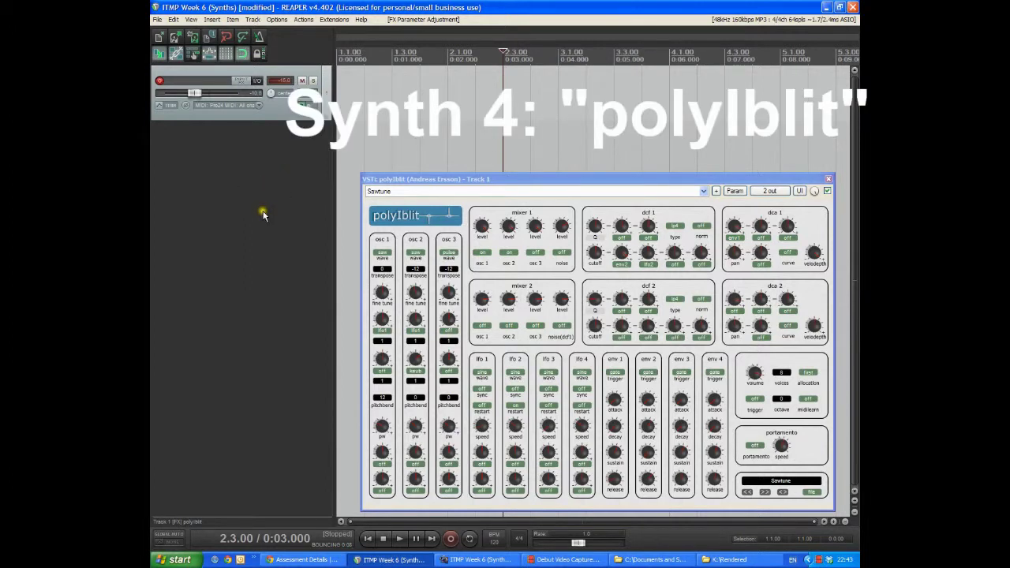
left_click(489, 181)
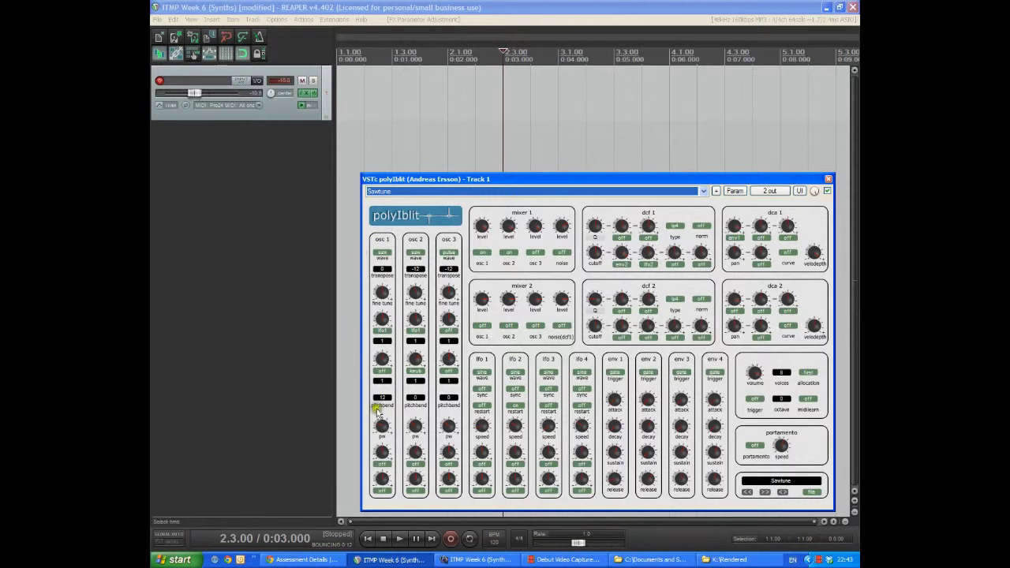